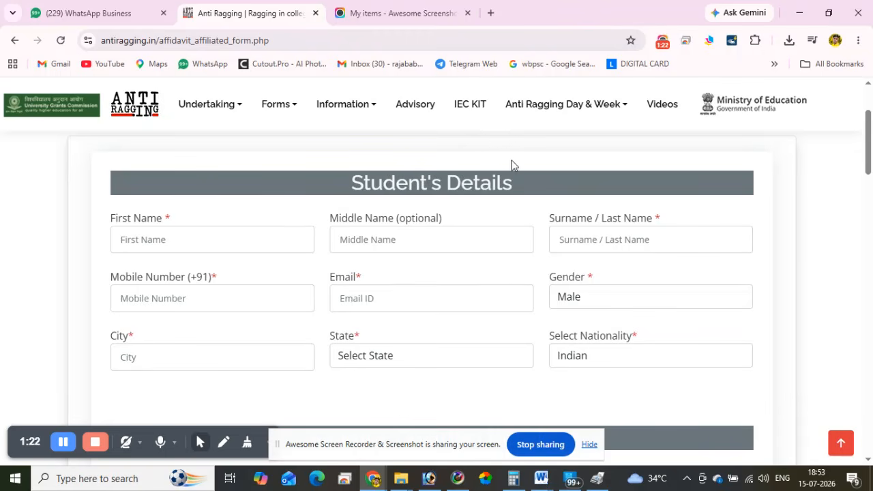
Go through the name, mobile number, email, gender and city fields in Student's Details, checking the available gender options.
{"action": "left_click", "coordinate": [141, 242]}
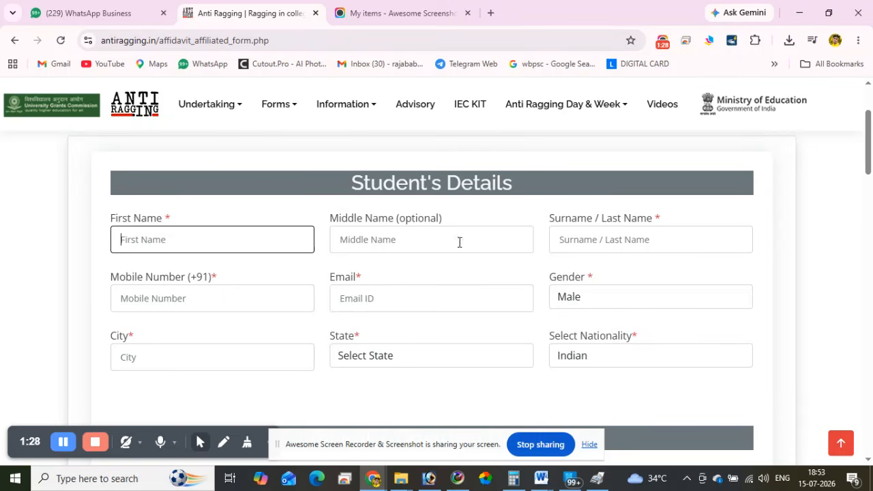
{"action": "left_click", "coordinate": [563, 242]}
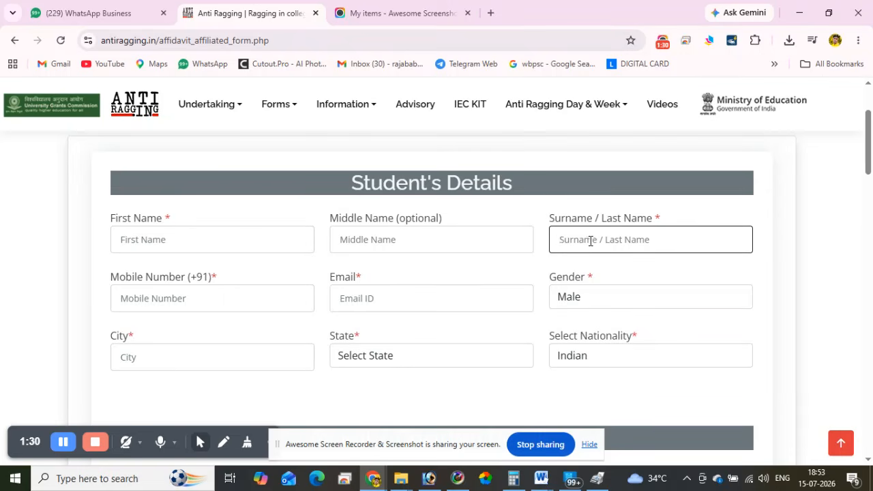
{"action": "left_click", "coordinate": [142, 297]}
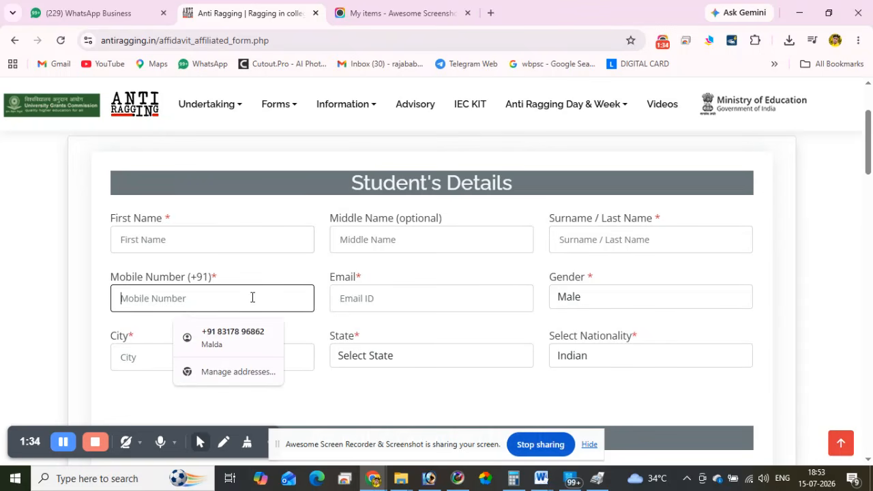
{"action": "left_click", "coordinate": [387, 294]}
{"action": "left_click", "coordinate": [616, 298]}
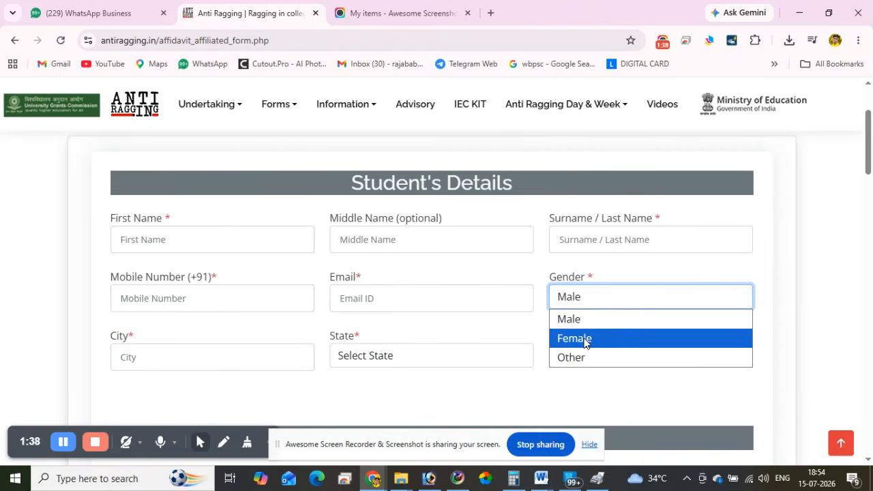
{"action": "left_click", "coordinate": [208, 363]}
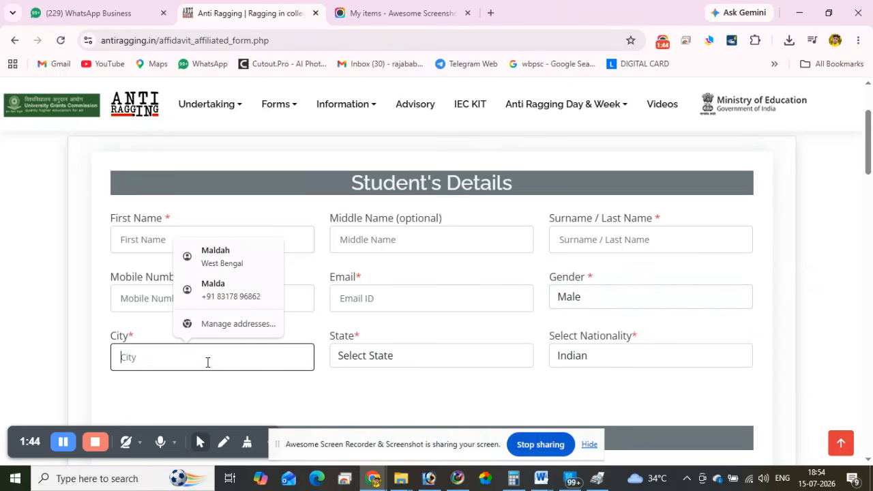
{"action": "left_click", "coordinate": [129, 331]}
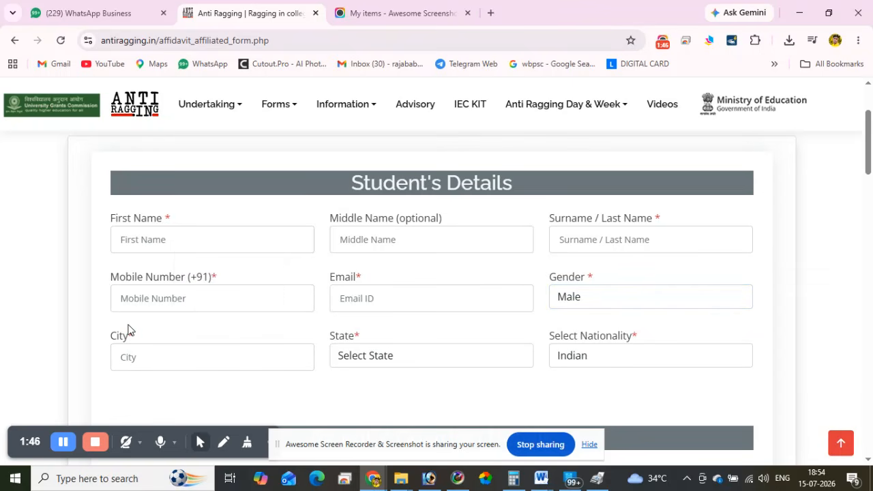
Set the student's state to WEST BENGAL and keep the nationality as Indian.
{"action": "left_click", "coordinate": [374, 362]}
{"action": "scroll", "coordinate": [389, 296], "scroll_direction": "down", "scroll_amount": 5}
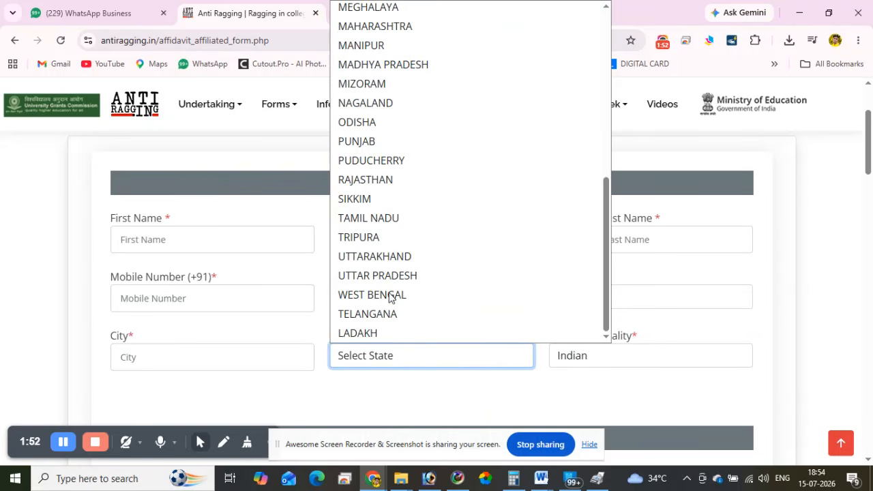
{"action": "left_click", "coordinate": [375, 300]}
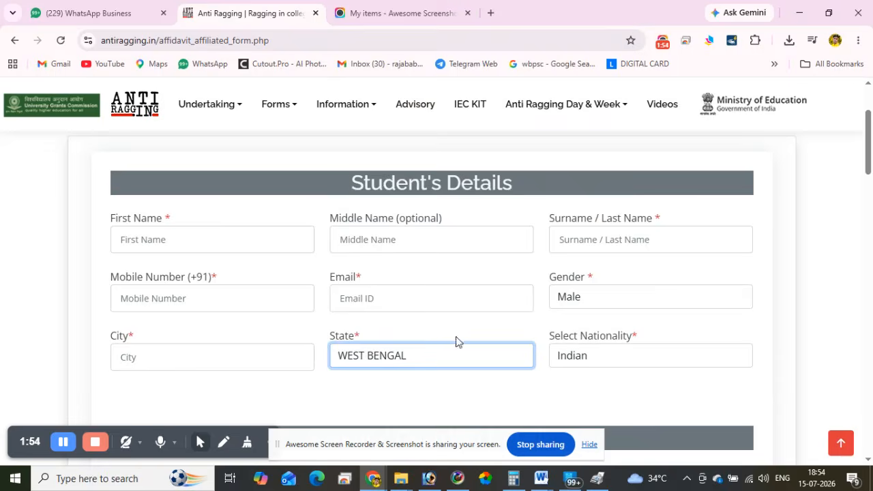
{"action": "left_click", "coordinate": [590, 365]}
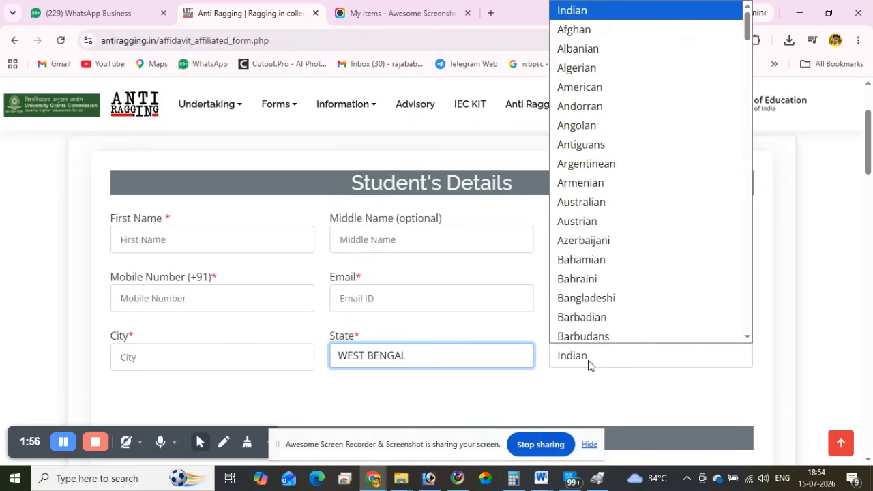
{"action": "left_click", "coordinate": [590, 365]}
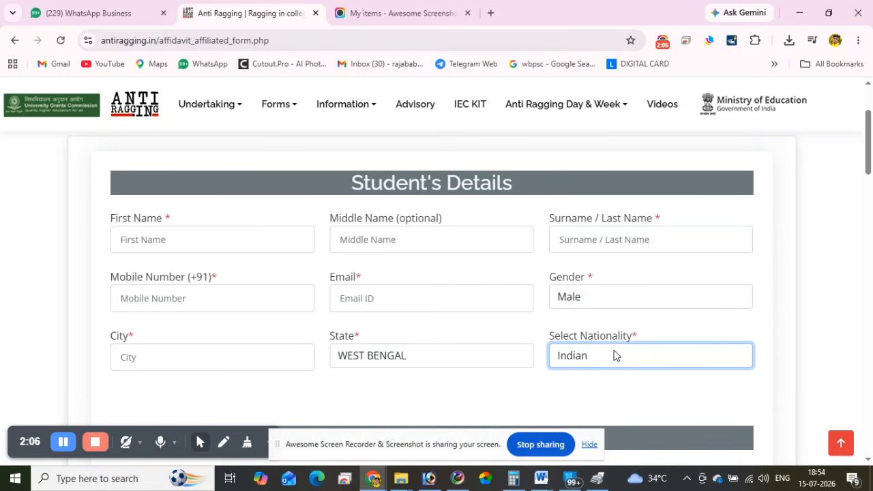
Review the Student's Details section and the name, phone, email, city, state and address fields under Parent / Guardian Details.
{"action": "scroll", "coordinate": [522, 343], "scroll_direction": "down", "scroll_amount": 2}
{"action": "scroll", "coordinate": [522, 343], "scroll_direction": "up", "scroll_amount": 2}
{"action": "scroll", "coordinate": [206, 377], "scroll_direction": "down", "scroll_amount": 3}
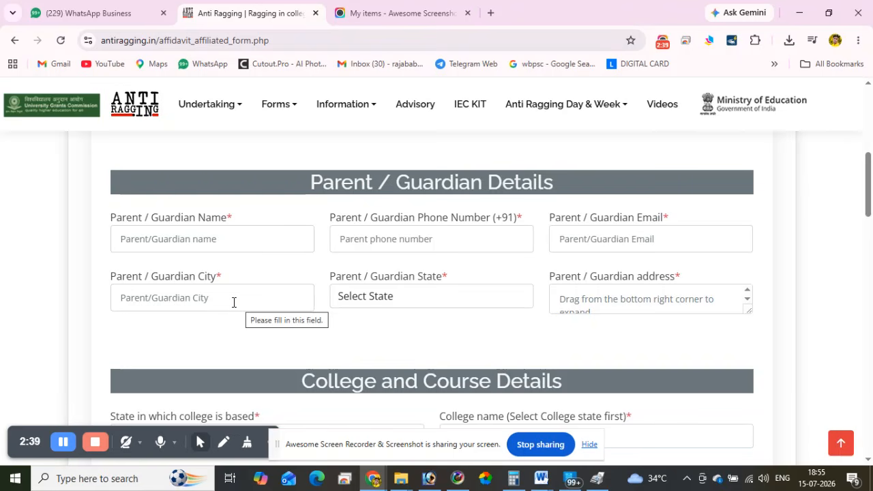
{"action": "scroll", "coordinate": [239, 305], "scroll_direction": "up", "scroll_amount": 5}
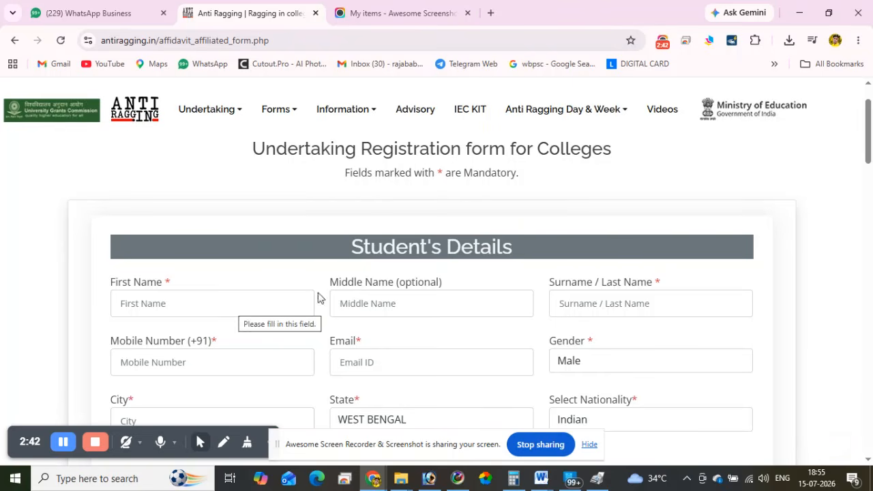
{"action": "scroll", "coordinate": [253, 347], "scroll_direction": "down", "scroll_amount": 1}
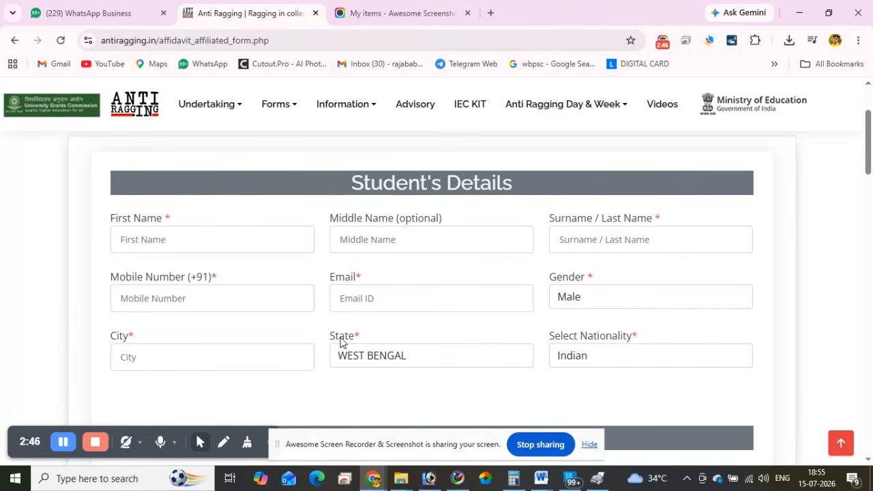
{"action": "scroll", "coordinate": [516, 343], "scroll_direction": "down", "scroll_amount": 3}
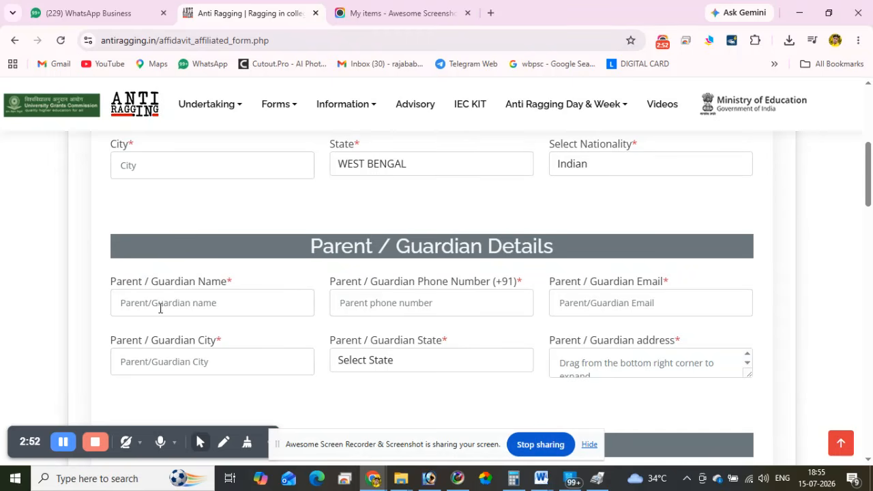
{"action": "scroll", "coordinate": [275, 312], "scroll_direction": "down", "scroll_amount": 1}
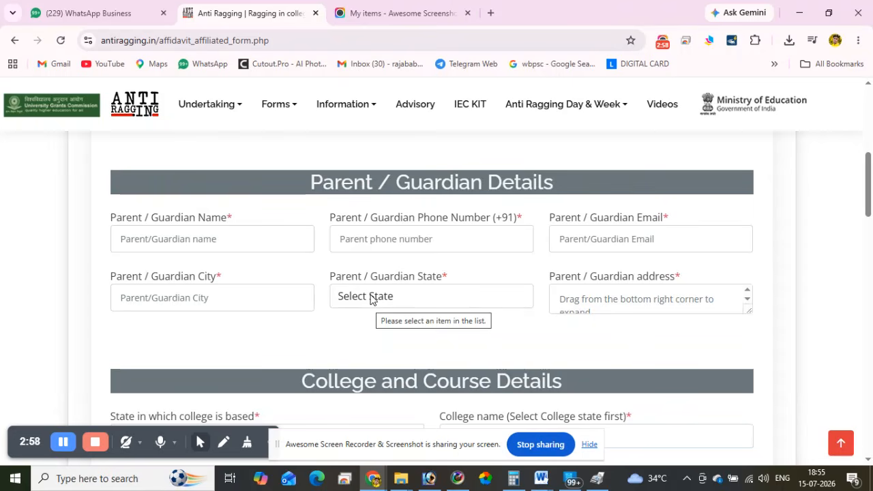
{"action": "scroll", "coordinate": [370, 296], "scroll_direction": "up", "scroll_amount": 1}
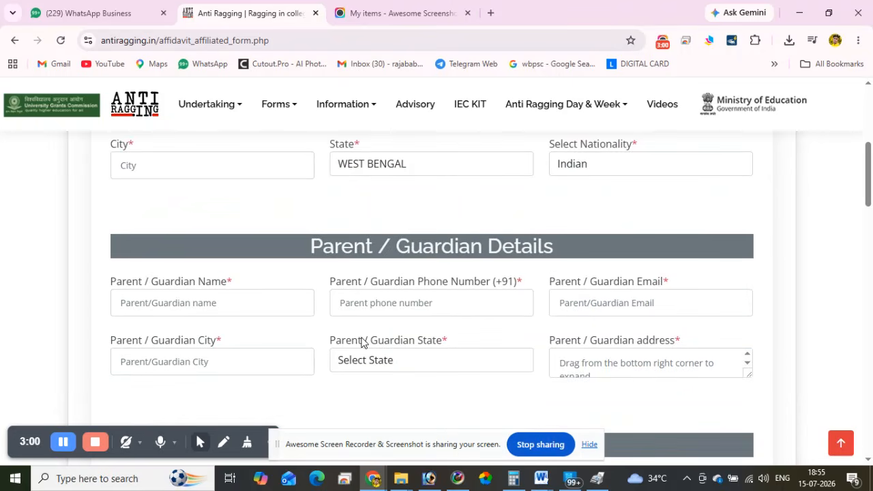
{"action": "scroll", "coordinate": [361, 343], "scroll_direction": "down", "scroll_amount": 1}
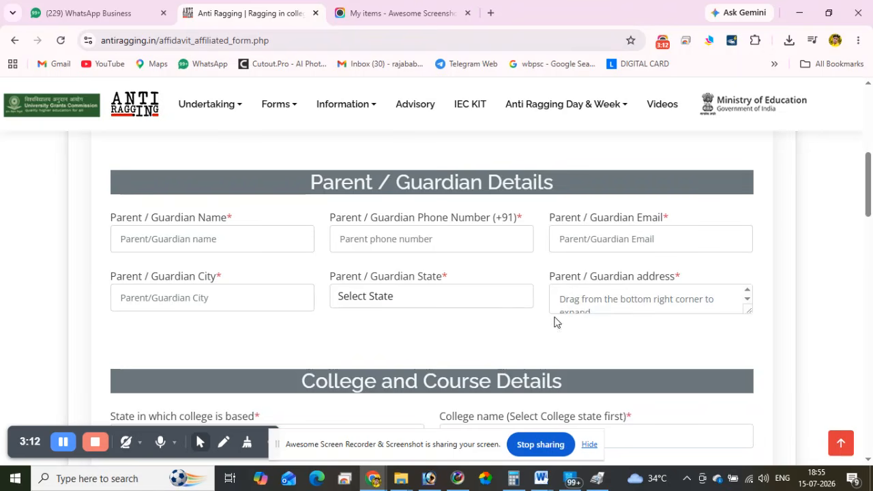
Set the state in which the college is based to WEST BENGAL under College and Course Details.
{"action": "scroll", "coordinate": [358, 304], "scroll_direction": "down", "scroll_amount": 2}
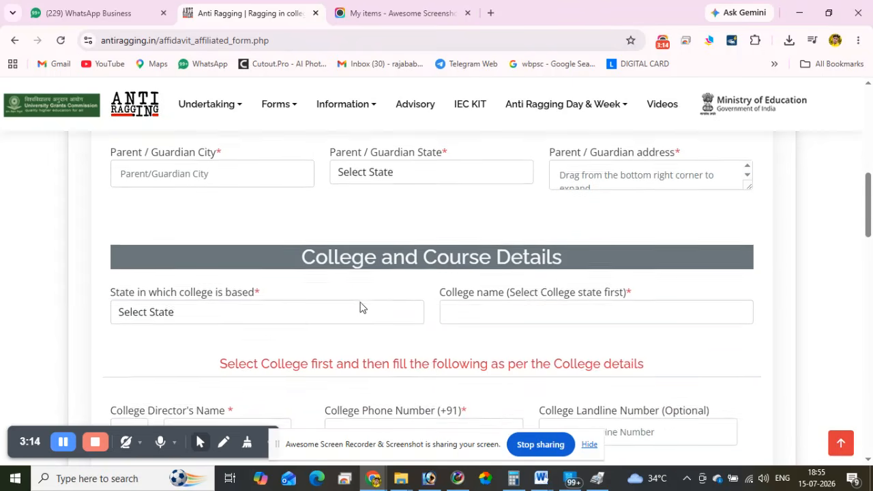
{"action": "scroll", "coordinate": [347, 285], "scroll_direction": "down", "scroll_amount": 2}
{"action": "scroll", "coordinate": [335, 269], "scroll_direction": "up", "scroll_amount": 1}
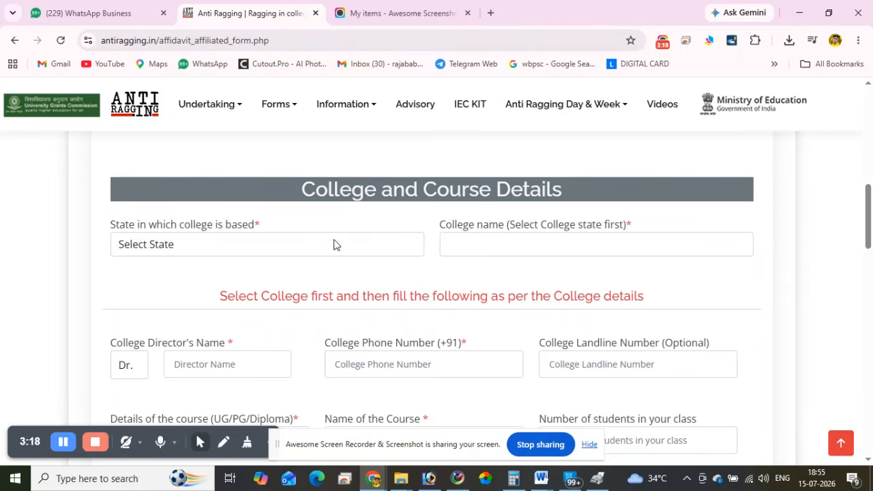
{"action": "scroll", "coordinate": [202, 251], "scroll_direction": "down", "scroll_amount": 2}
{"action": "scroll", "coordinate": [203, 250], "scroll_direction": "up", "scroll_amount": 2}
{"action": "left_click", "coordinate": [201, 255]}
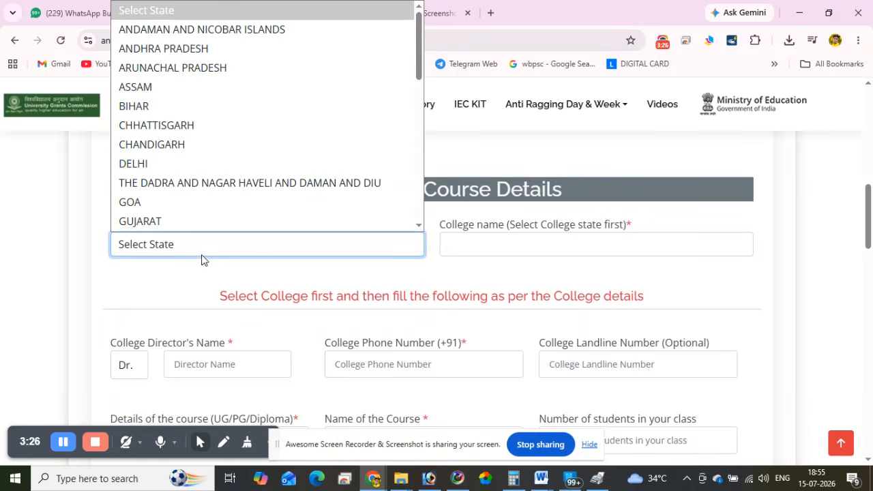
{"action": "scroll", "coordinate": [233, 204], "scroll_direction": "down", "scroll_amount": 7}
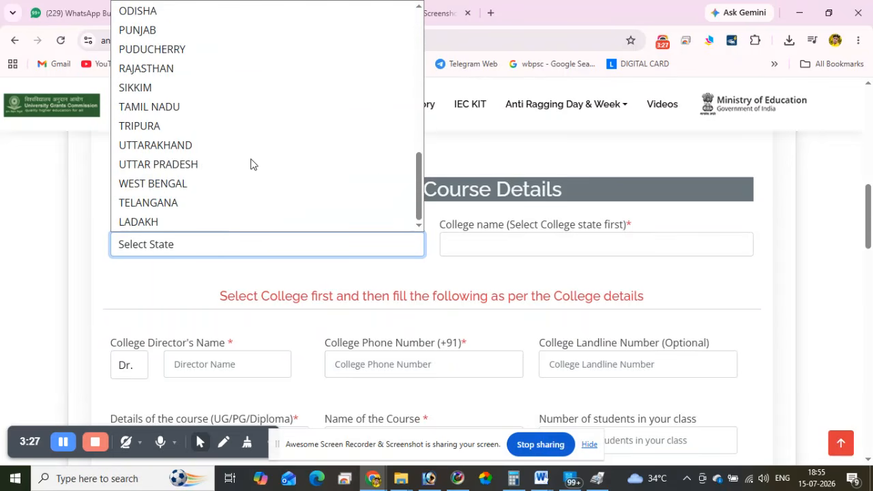
{"action": "left_click", "coordinate": [176, 190]}
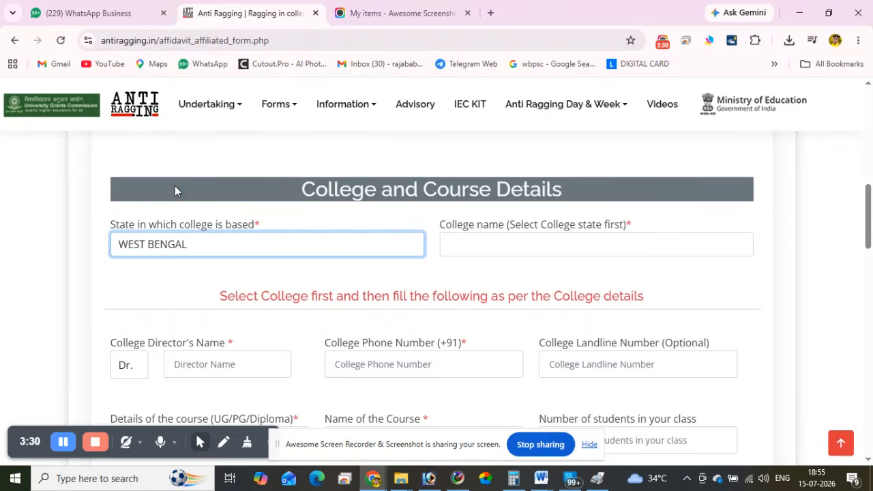
Select Chanchal College (C-42672) as the college name and check its college and university details.
{"action": "left_click", "coordinate": [524, 244]}
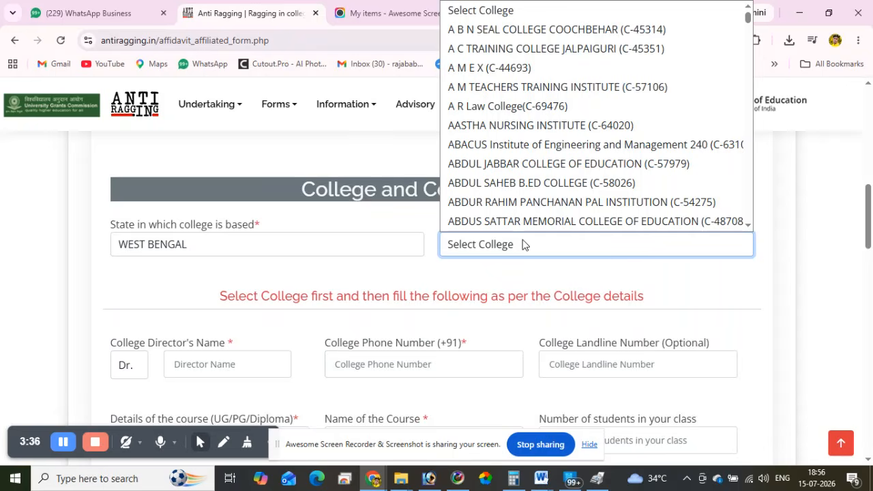
{"action": "type", "text": "chan"}
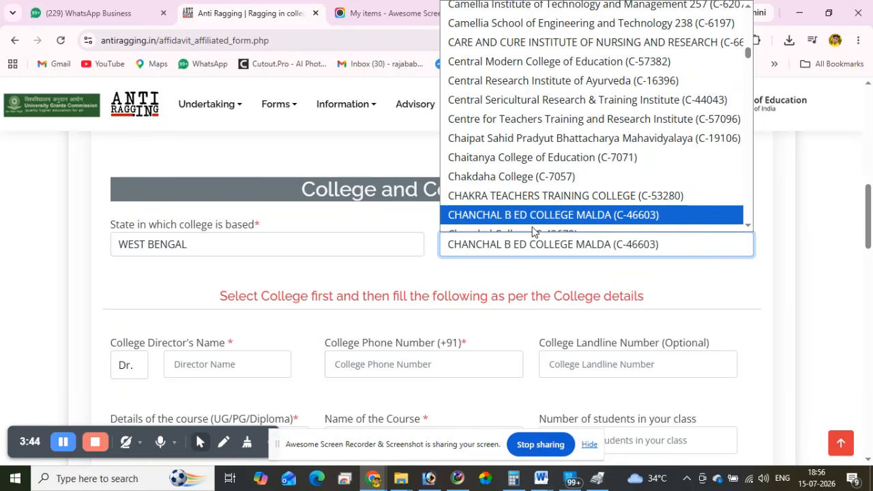
{"action": "scroll", "coordinate": [532, 218], "scroll_direction": "down", "scroll_amount": 3}
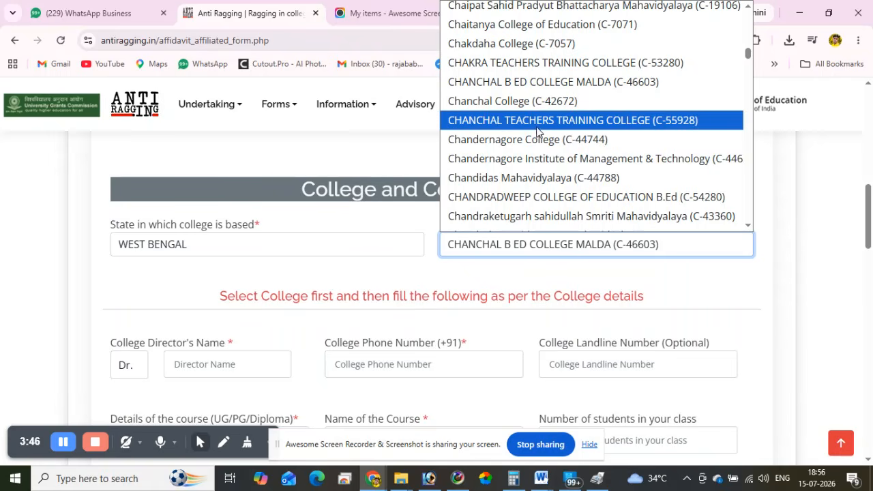
{"action": "left_click", "coordinate": [485, 101]}
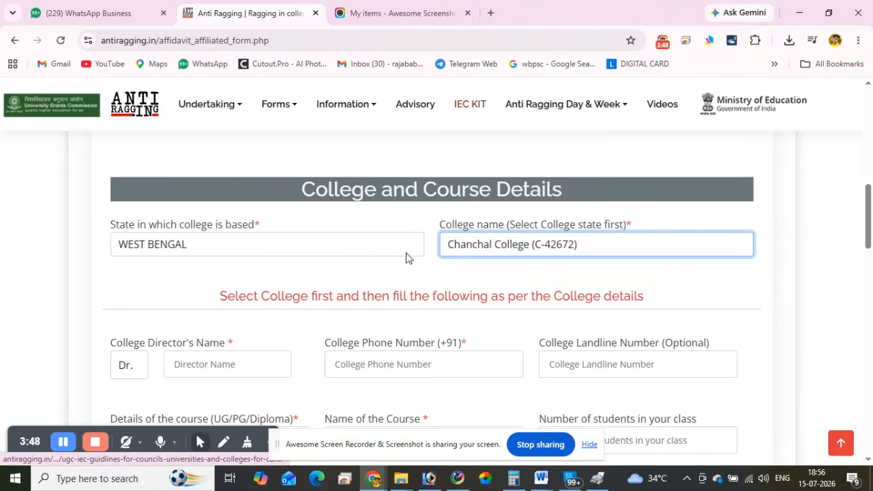
{"action": "scroll", "coordinate": [245, 254], "scroll_direction": "down", "scroll_amount": 1}
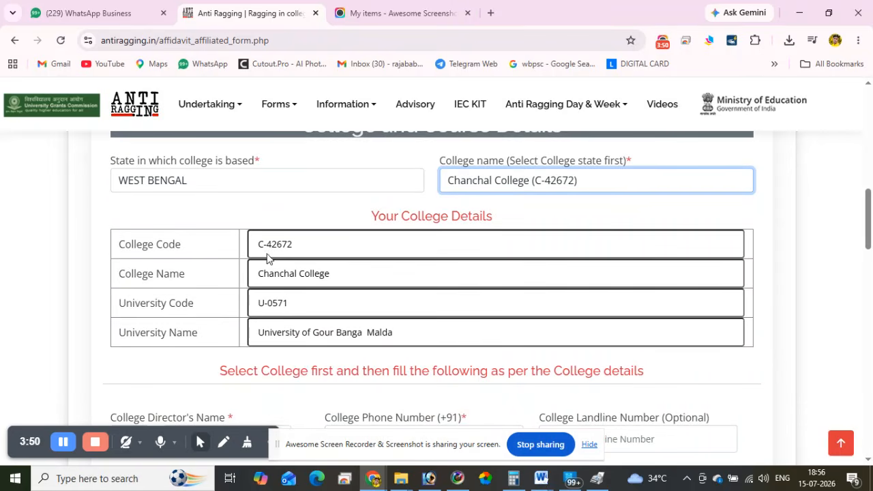
{"action": "scroll", "coordinate": [259, 245], "scroll_direction": "up", "scroll_amount": 1}
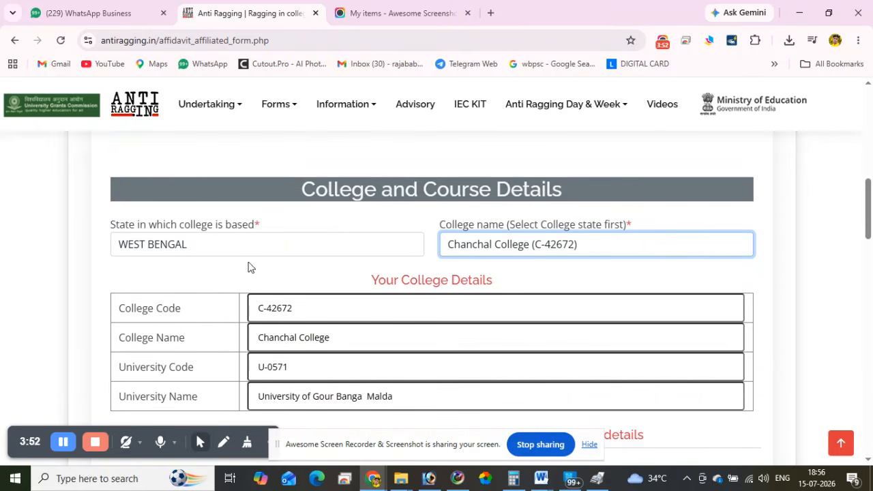
Examine the college director's name, phone number, course level options, course name and remaining course fields down to UGC Regulations.
{"action": "scroll", "coordinate": [375, 270], "scroll_direction": "down", "scroll_amount": 2}
{"action": "scroll", "coordinate": [358, 241], "scroll_direction": "down", "scroll_amount": 2}
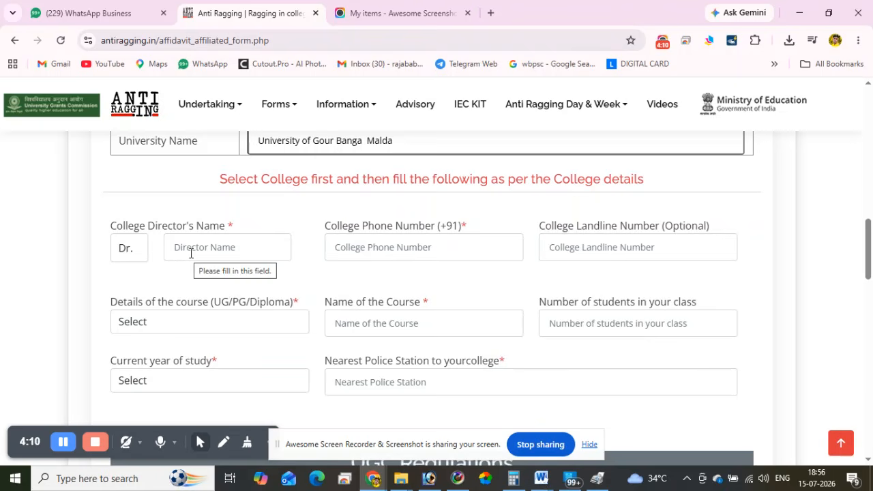
{"action": "left_click", "coordinate": [253, 249]}
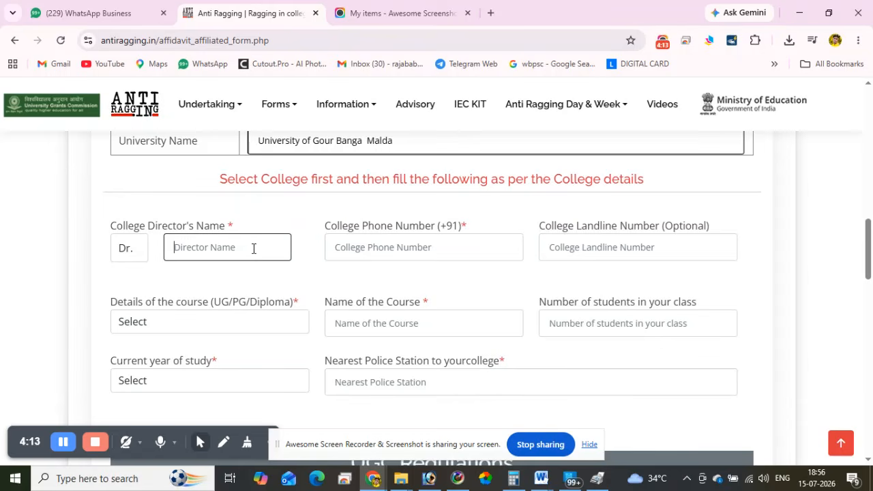
{"action": "left_click", "coordinate": [391, 251]}
{"action": "left_click", "coordinate": [293, 276]}
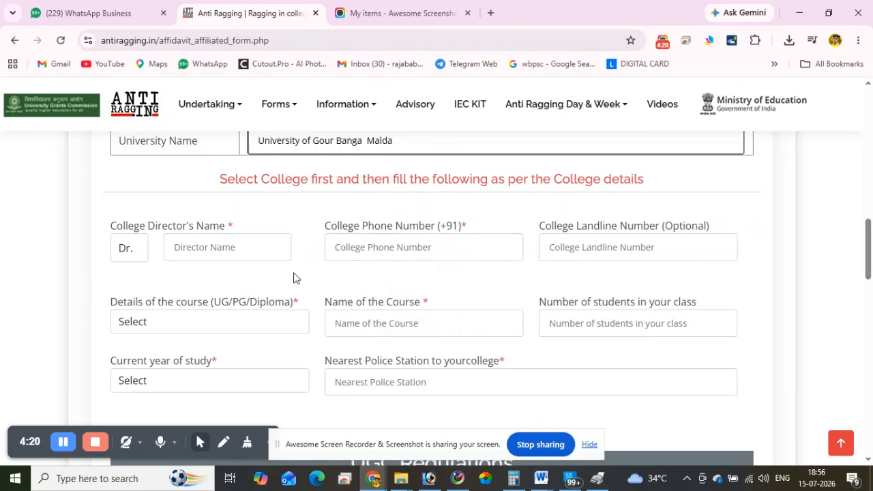
{"action": "scroll", "coordinate": [293, 277], "scroll_direction": "down", "scroll_amount": 1}
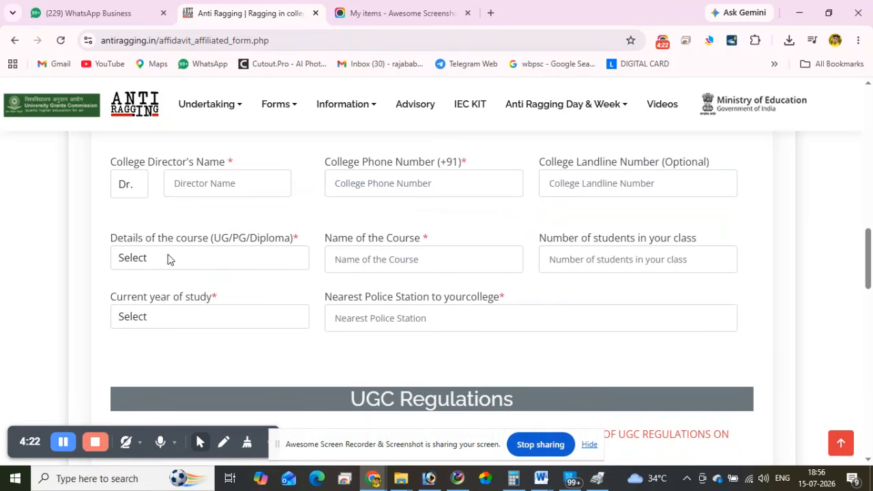
{"action": "left_click", "coordinate": [229, 263]}
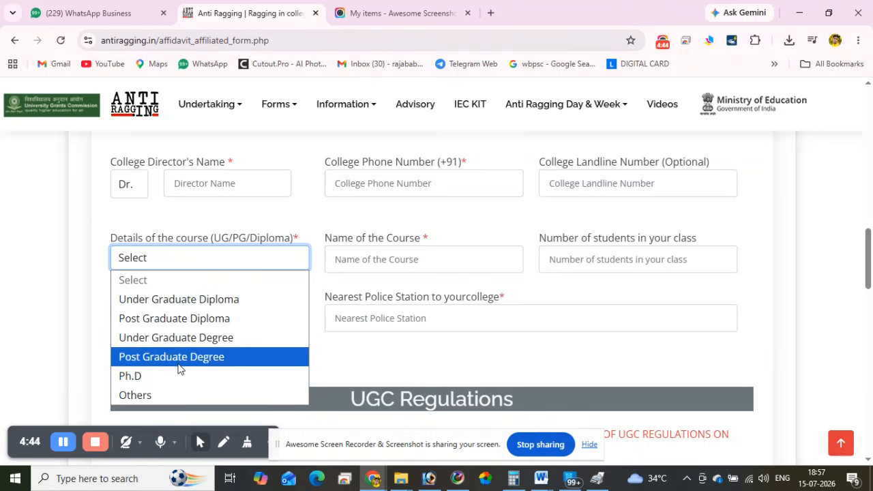
{"action": "left_click", "coordinate": [409, 269]}
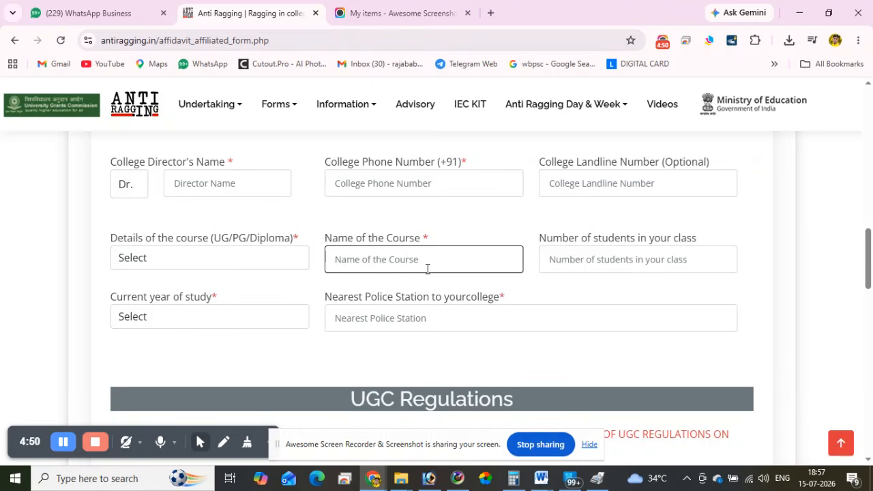
{"action": "scroll", "coordinate": [74, 394], "scroll_direction": "down", "scroll_amount": 1}
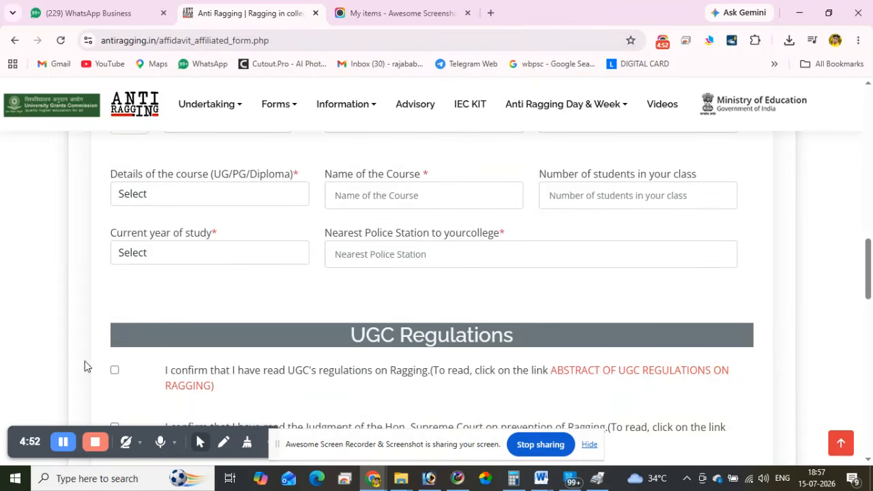
Check the current year of study options, the nearest police station field, the UGC Regulations declarations and the Confidential Survey questions.
{"action": "left_click", "coordinate": [226, 258]}
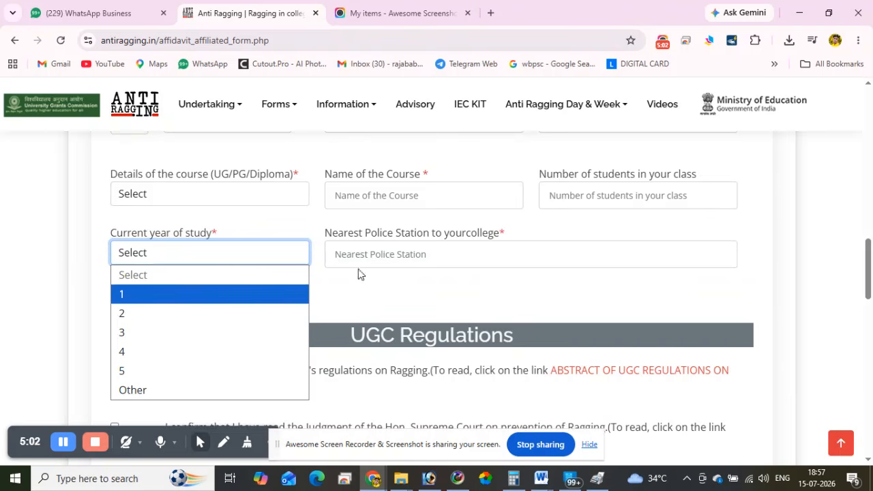
{"action": "left_click", "coordinate": [408, 265]}
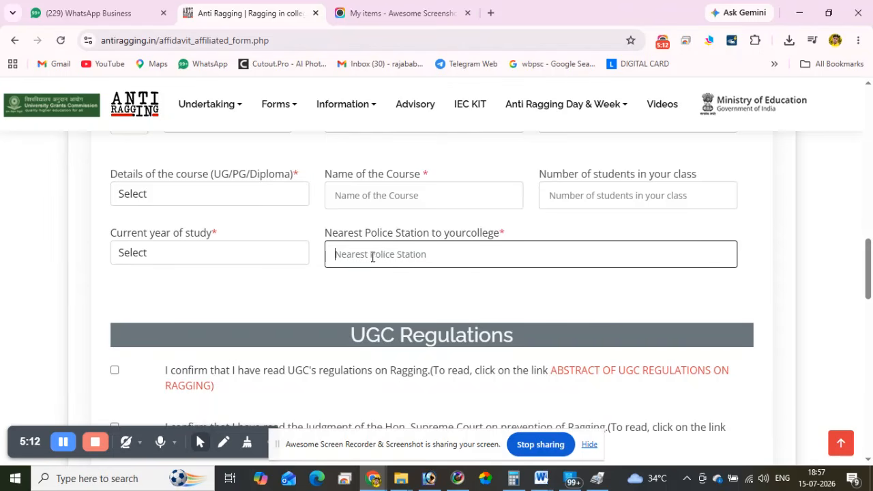
{"action": "scroll", "coordinate": [400, 260], "scroll_direction": "down", "scroll_amount": 2}
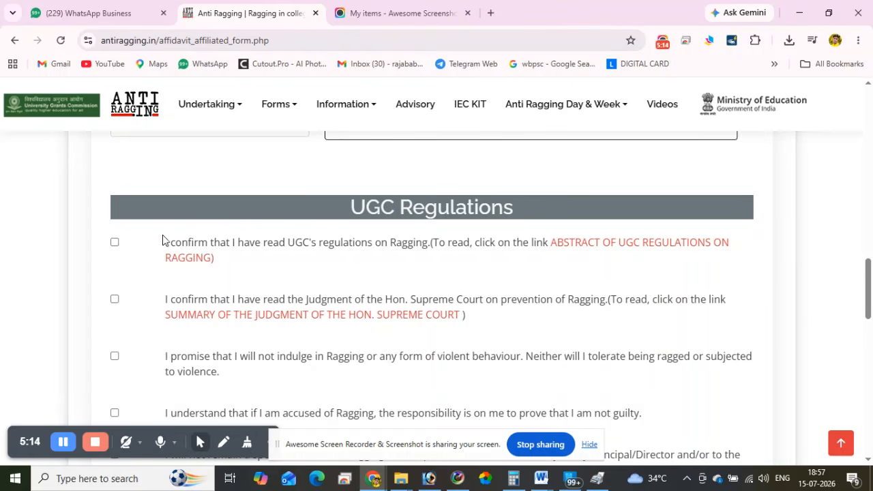
{"action": "scroll", "coordinate": [125, 248], "scroll_direction": "down", "scroll_amount": 2}
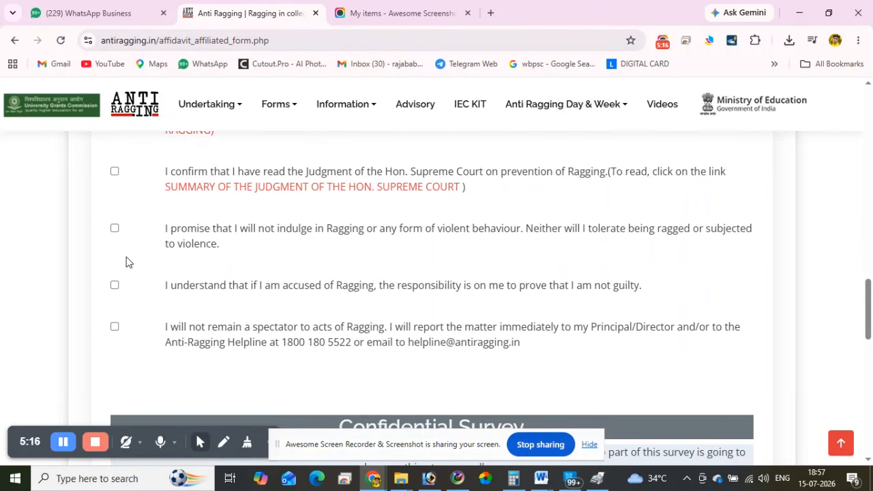
{"action": "scroll", "coordinate": [133, 230], "scroll_direction": "down", "scroll_amount": 2}
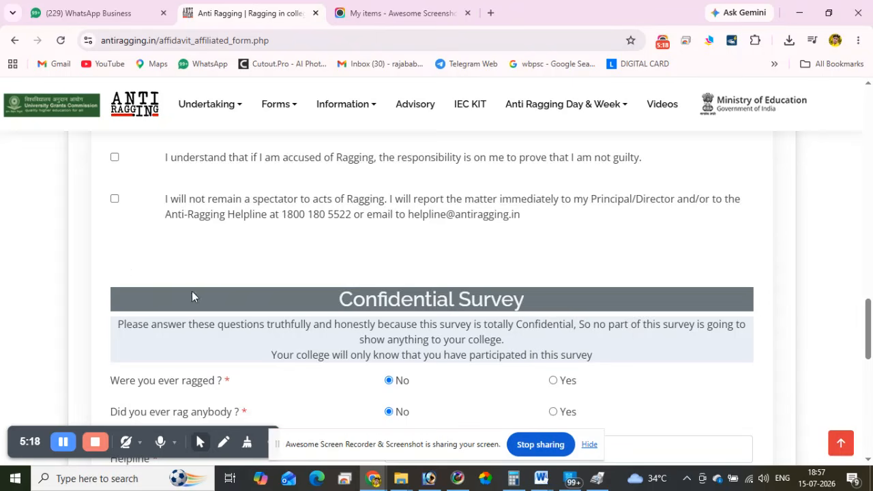
{"action": "scroll", "coordinate": [215, 275], "scroll_direction": "down", "scroll_amount": 2}
Tick all five declarations under UGC Regulations.
{"action": "scroll", "coordinate": [285, 273], "scroll_direction": "up", "scroll_amount": 4}
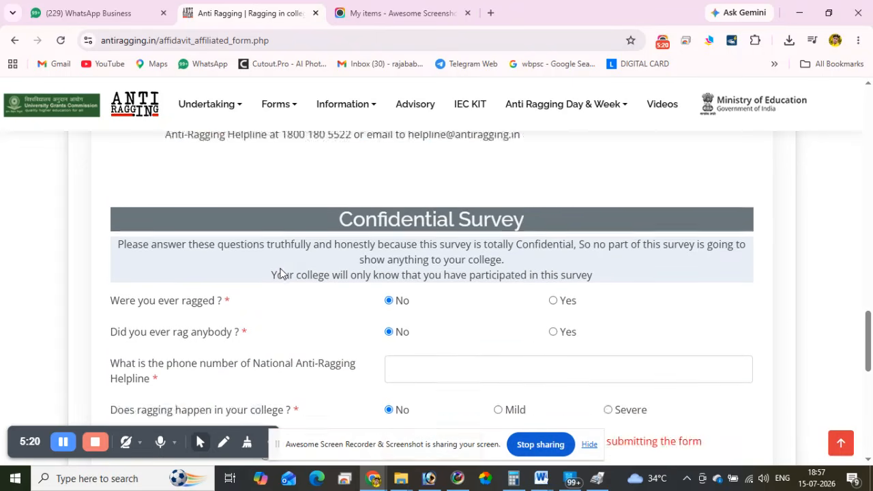
{"action": "left_click", "coordinate": [115, 178]}
{"action": "left_click", "coordinate": [114, 235]}
{"action": "left_click", "coordinate": [114, 349]}
{"action": "scroll", "coordinate": [116, 341], "scroll_direction": "down", "scroll_amount": 1}
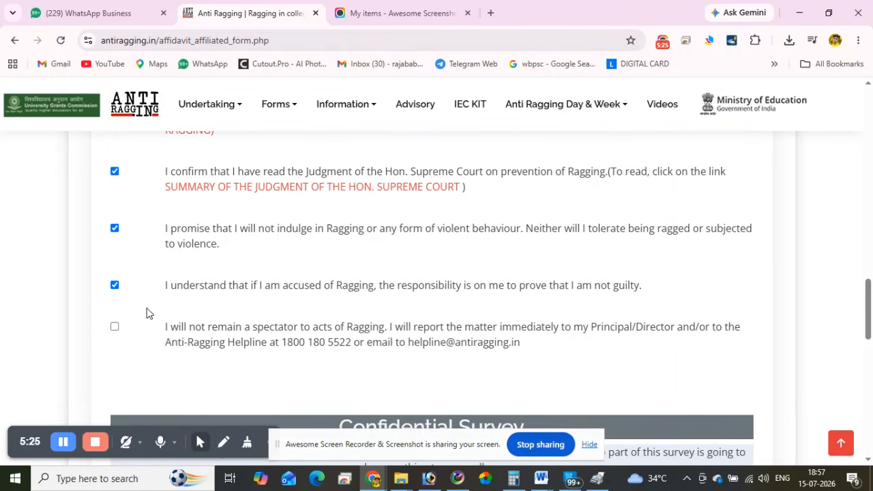
{"action": "left_click", "coordinate": [115, 328]}
Read the Confidential Survey's helpline question and find the National Anti-Ragging Helpline number in the last UGC Regulations declaration.
{"action": "scroll", "coordinate": [171, 283], "scroll_direction": "down", "scroll_amount": 1}
{"action": "scroll", "coordinate": [181, 280], "scroll_direction": "down", "scroll_amount": 3}
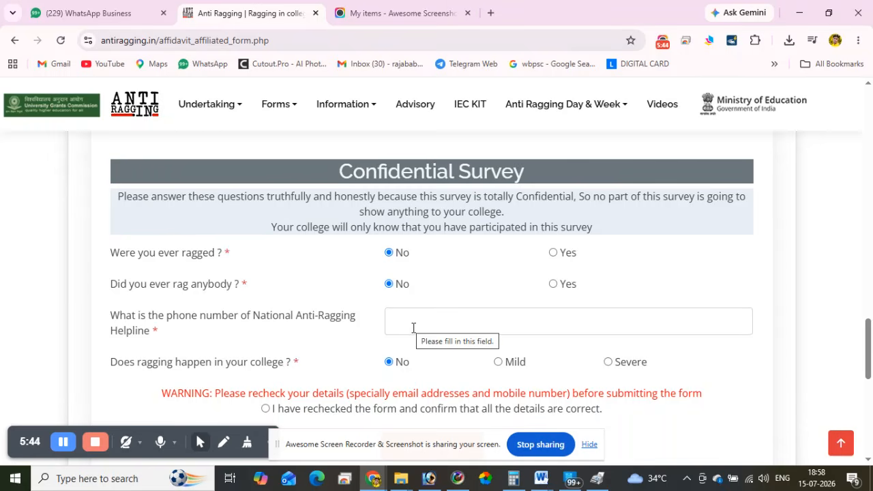
{"action": "scroll", "coordinate": [332, 292], "scroll_direction": "up", "scroll_amount": 4}
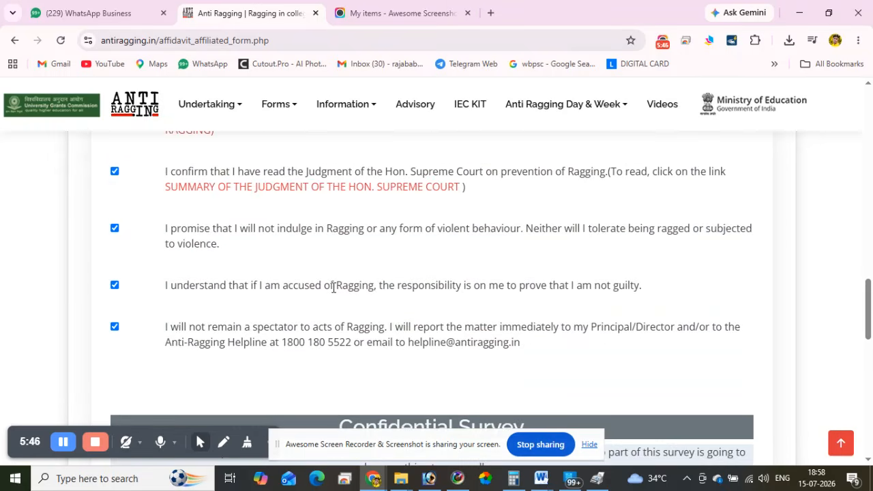
{"action": "scroll", "coordinate": [333, 287], "scroll_direction": "up", "scroll_amount": 1}
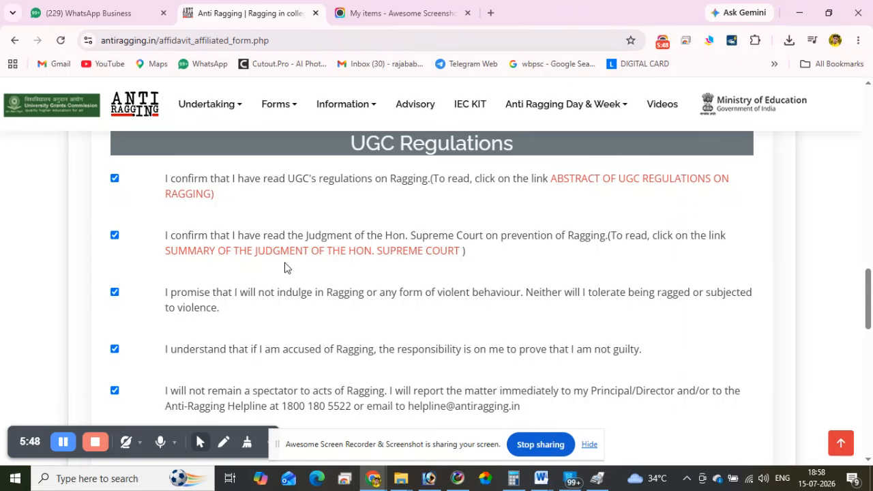
{"action": "scroll", "coordinate": [249, 343], "scroll_direction": "down", "scroll_amount": 1}
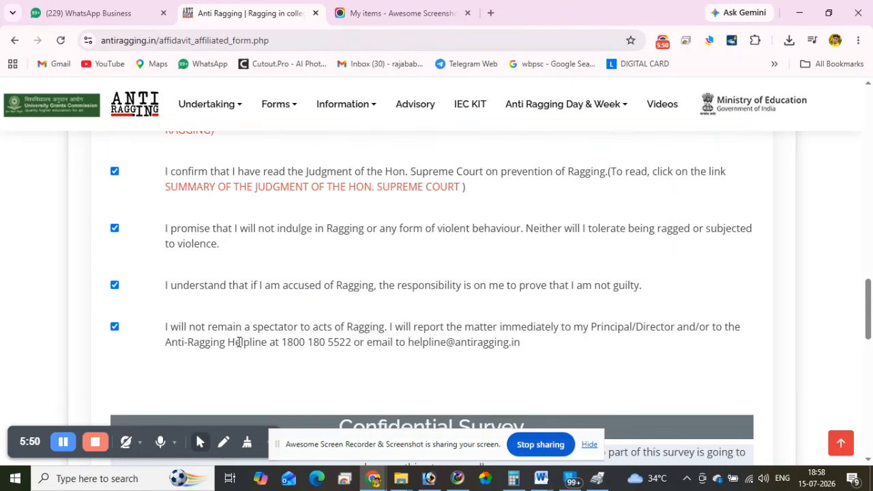
{"action": "left_click_drag", "start_coordinate": [281, 342], "coordinate": [348, 345]}
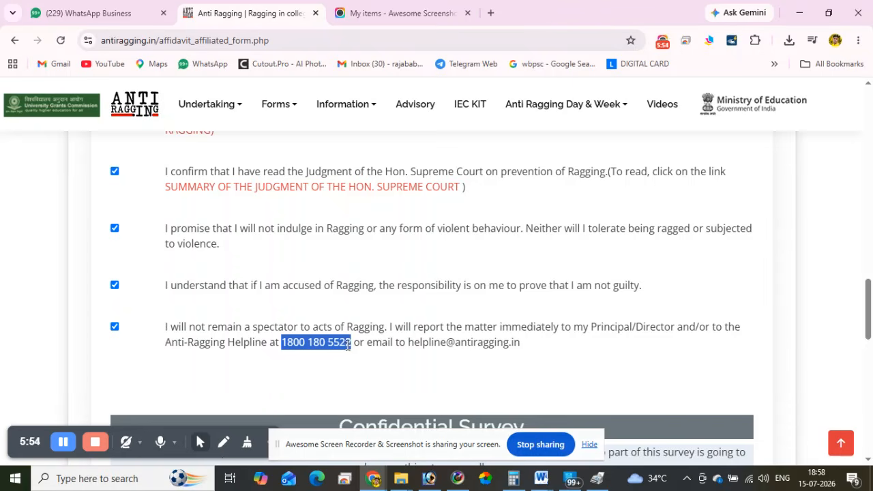
{"action": "left_click", "coordinate": [314, 345]}
Check the survey's helpline phone number field and confirm that the form has been rechecked and all the details are correct.
{"action": "scroll", "coordinate": [409, 287], "scroll_direction": "down", "scroll_amount": 5}
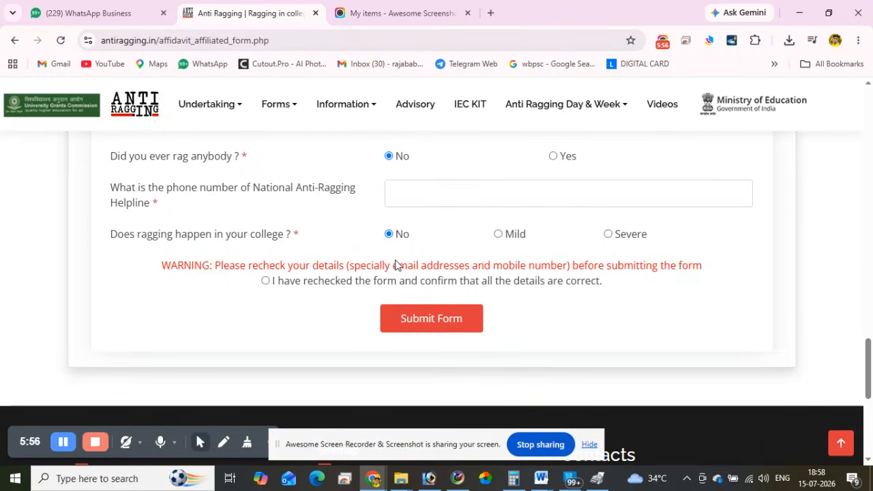
{"action": "left_click", "coordinate": [420, 199]}
{"action": "left_click", "coordinate": [331, 206]}
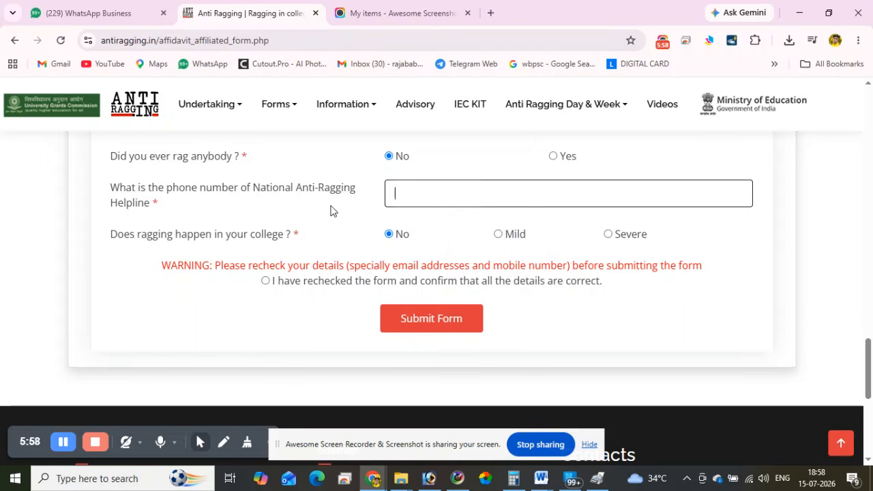
{"action": "left_click", "coordinate": [265, 282]}
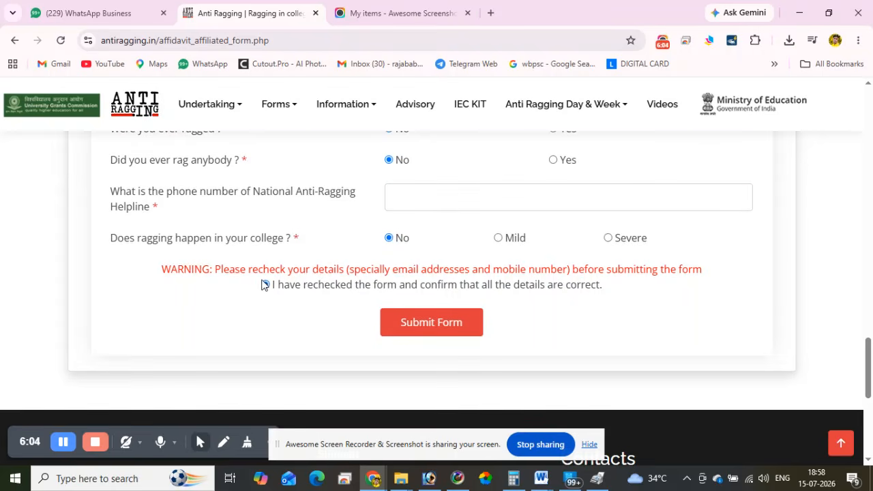
{"action": "scroll", "coordinate": [265, 285], "scroll_direction": "up", "scroll_amount": 3}
{"action": "scroll", "coordinate": [286, 288], "scroll_direction": "up", "scroll_amount": 2}
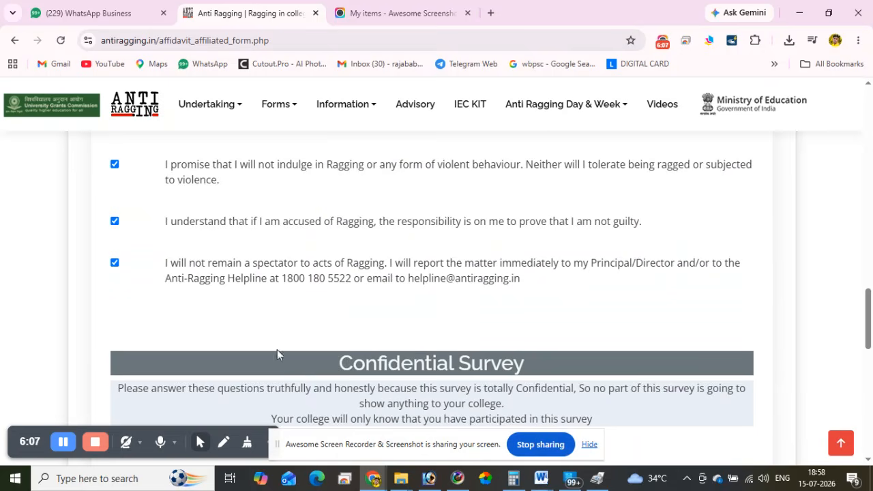
{"action": "left_click", "coordinate": [62, 443]}
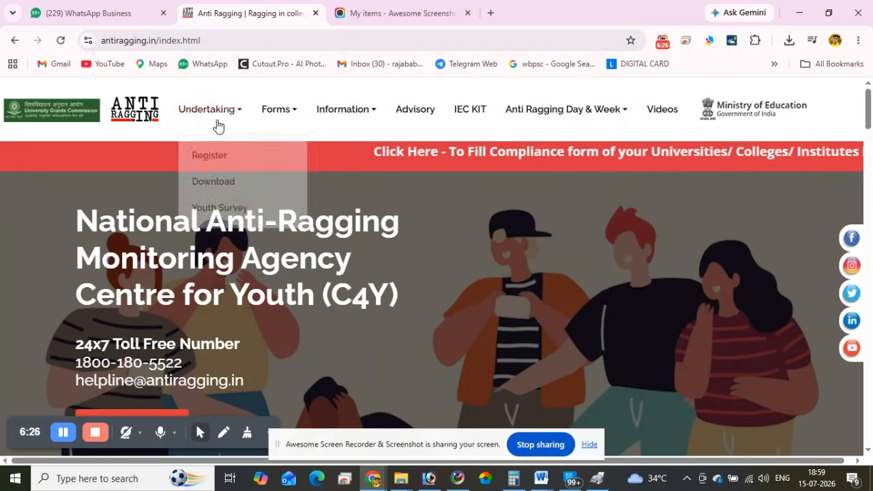
Open the undertaking download page and examine its reference number, email and mobile number fields.
{"action": "mouse_move", "coordinate": [202, 109]}
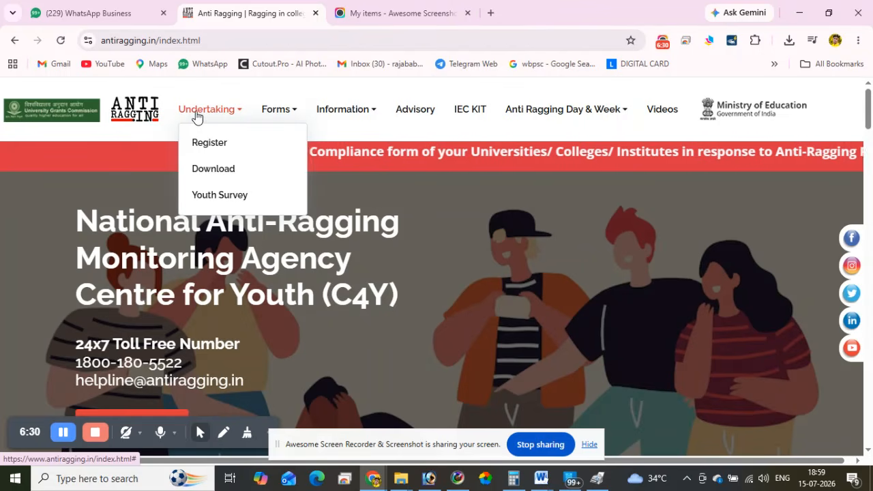
{"action": "left_click", "coordinate": [207, 171]}
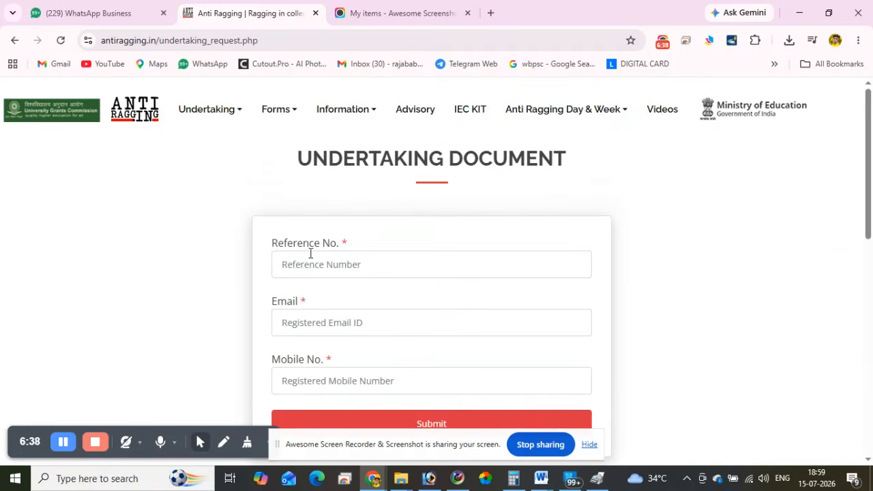
{"action": "scroll", "coordinate": [310, 252], "scroll_direction": "down", "scroll_amount": 1}
{"action": "scroll", "coordinate": [310, 250], "scroll_direction": "up", "scroll_amount": 1}
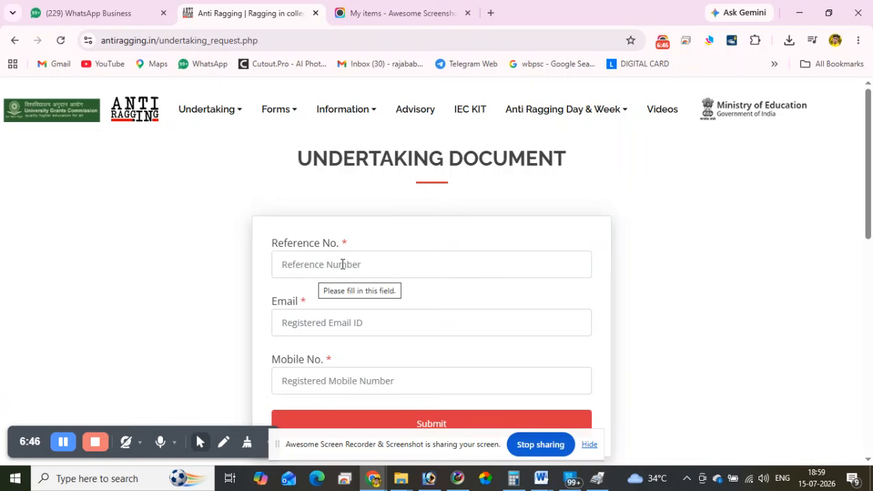
{"action": "scroll", "coordinate": [342, 265], "scroll_direction": "down", "scroll_amount": 1}
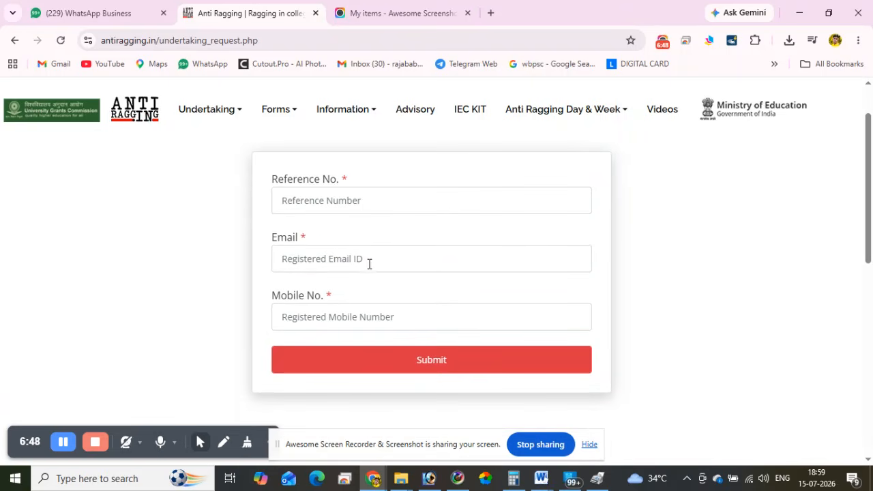